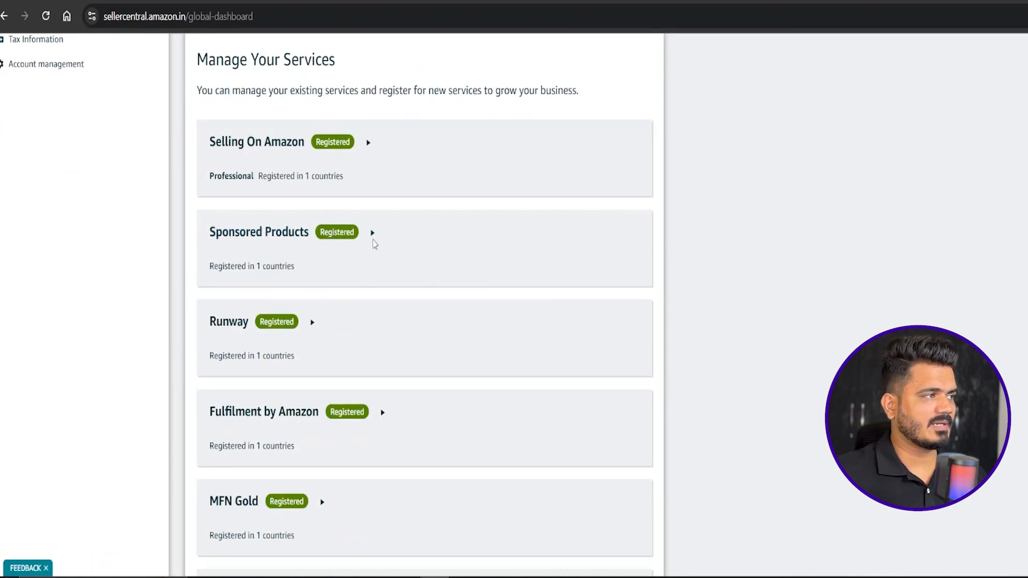
scroll(278, 320, down, 2)
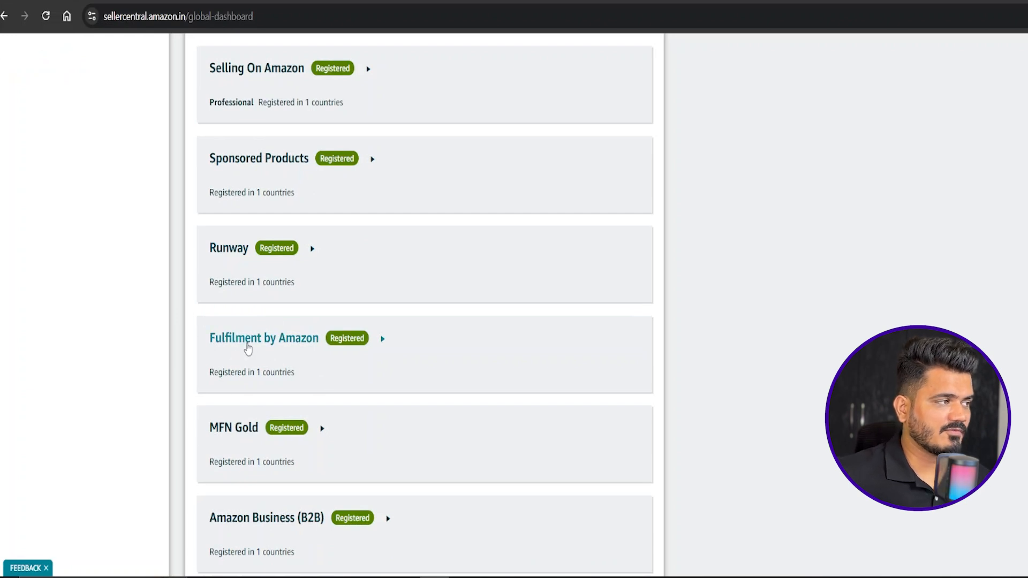
Open the Fulfilment by Amazon service details and go to adding a Fulfillment Center for India to the account.
click(291, 346)
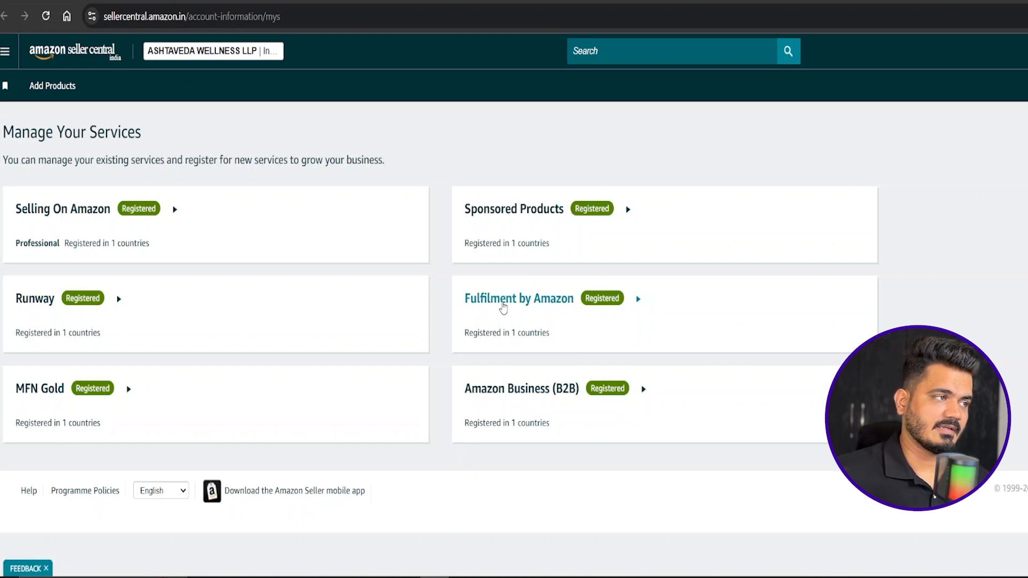
click(503, 303)
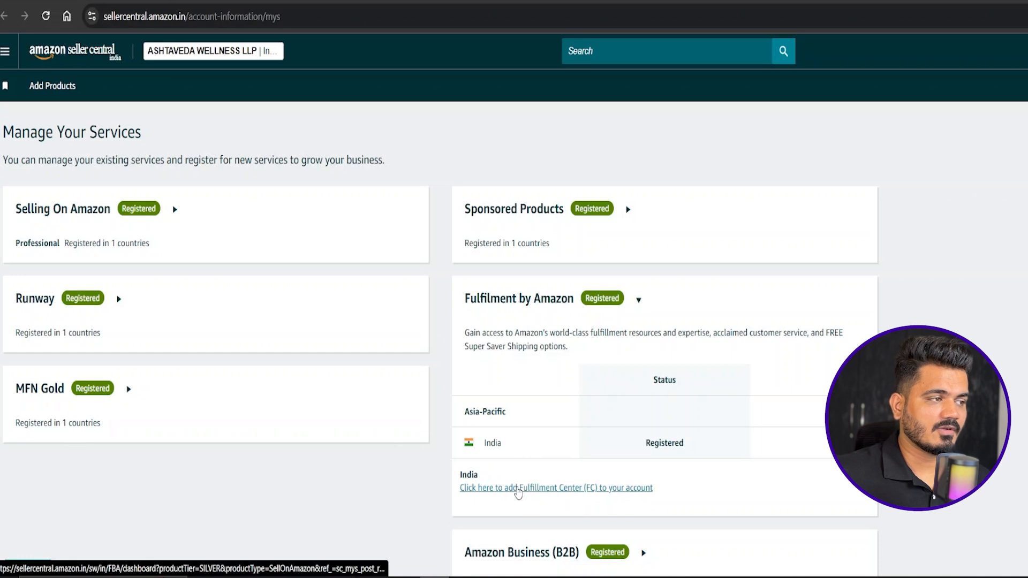
click(521, 487)
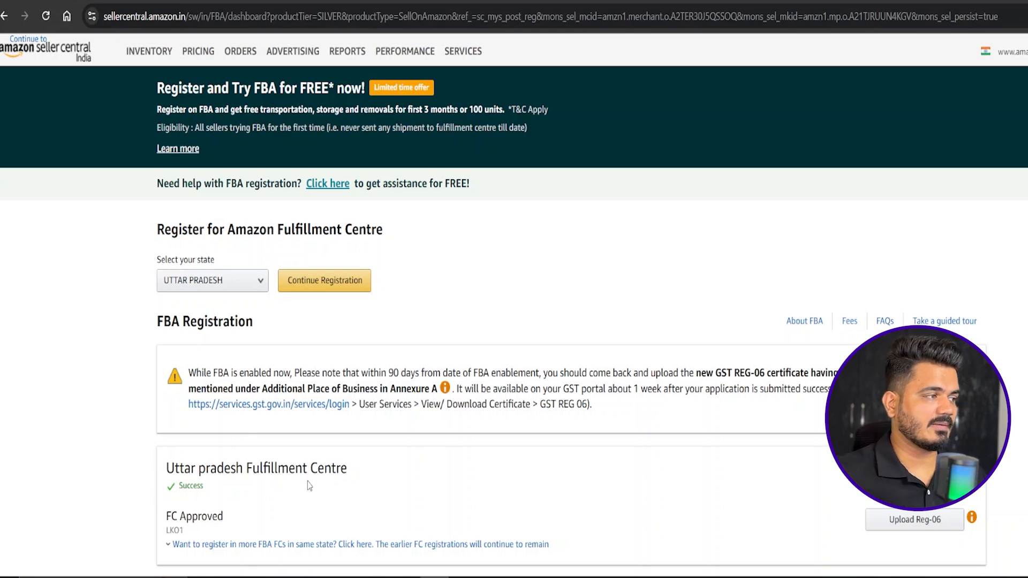
Start FBA registration for Maharashtra and continue with the fulfillment centers PNQ3, BOM7 and BOM5 selected.
click(241, 289)
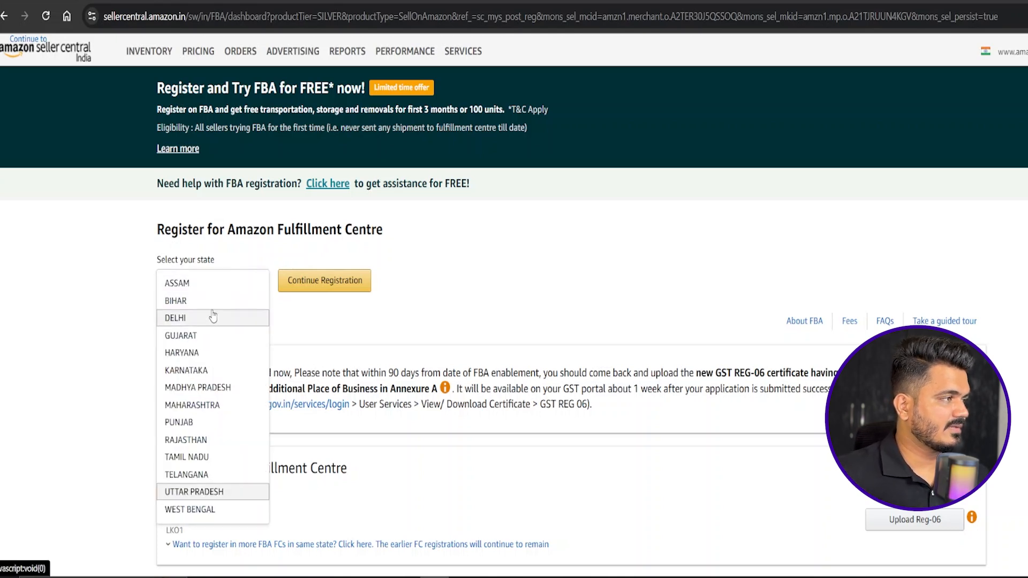
click(203, 409)
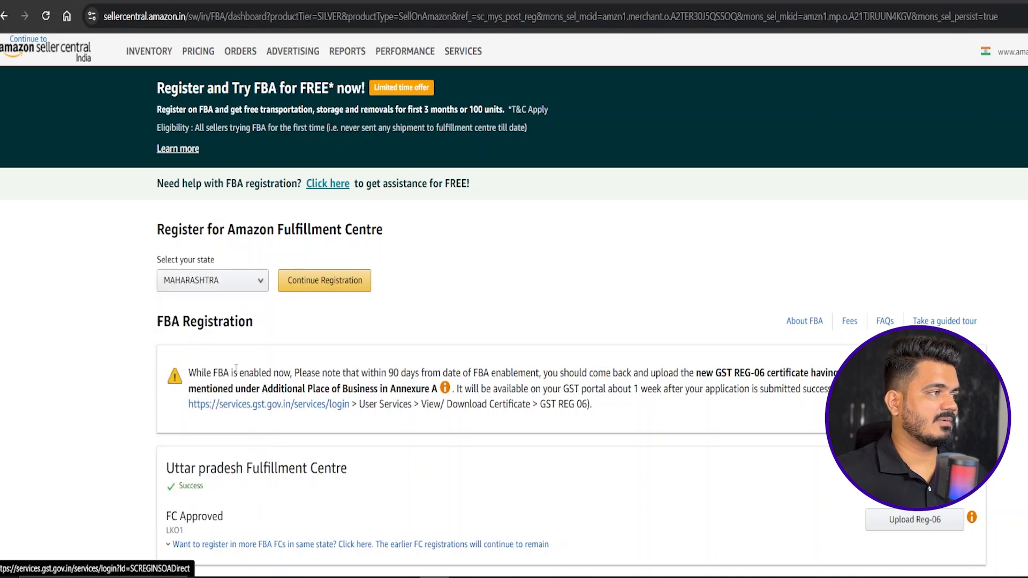
click(341, 286)
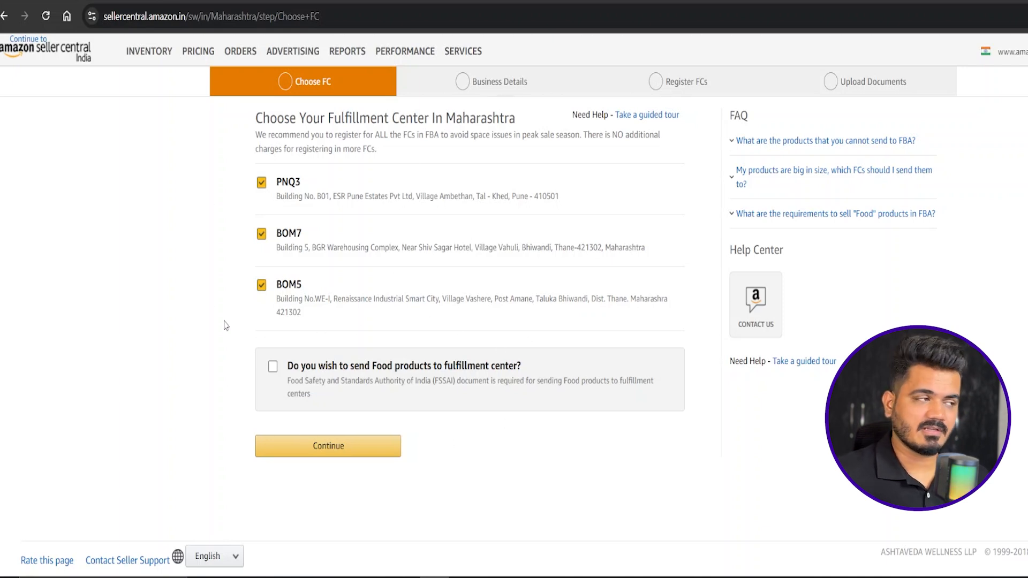
click(353, 447)
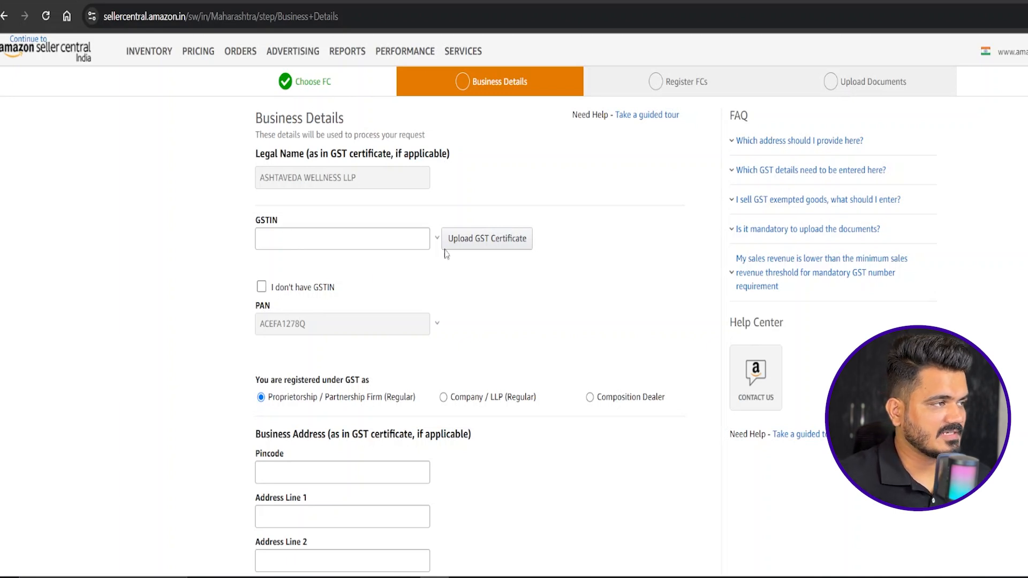
Review the Business Details form and the options for registering the FCs as an additional place of business.
scroll(468, 335, down, 2)
scroll(468, 335, down, 3)
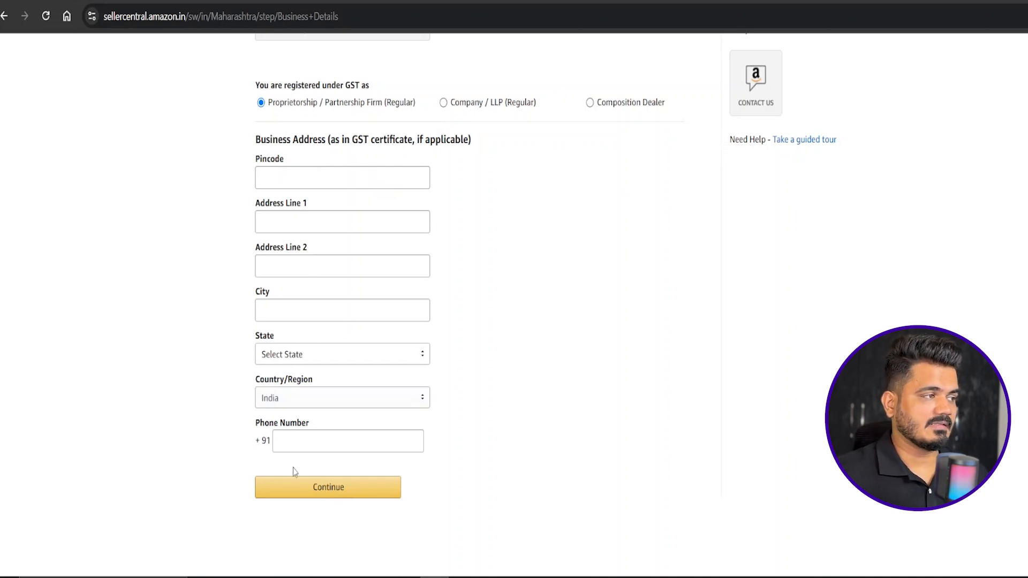
scroll(435, 405, up, 5)
scroll(435, 405, up, 1)
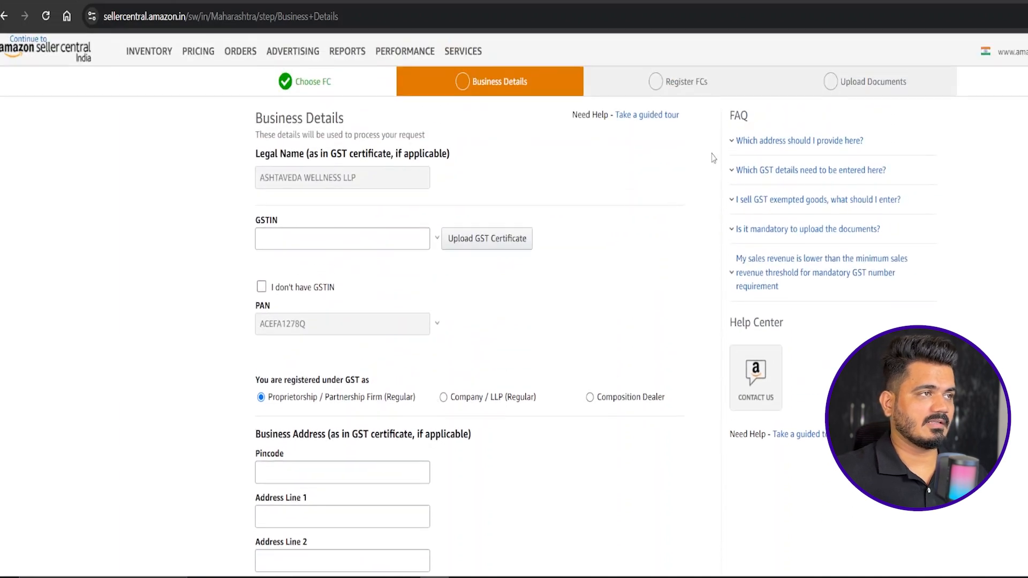
click(680, 85)
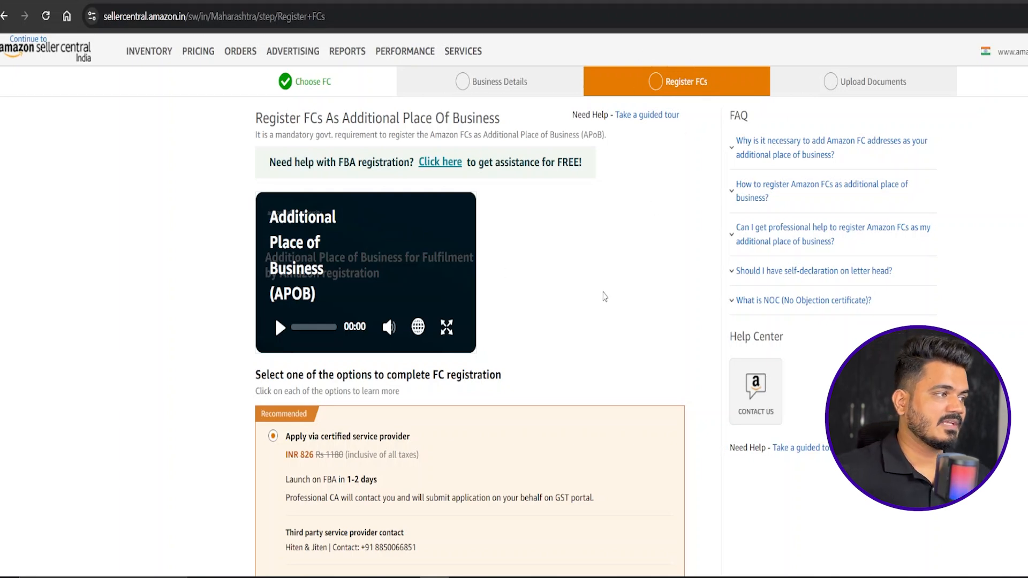
scroll(605, 296, down, 7)
scroll(605, 297, down, 2)
scroll(714, 278, up, 4)
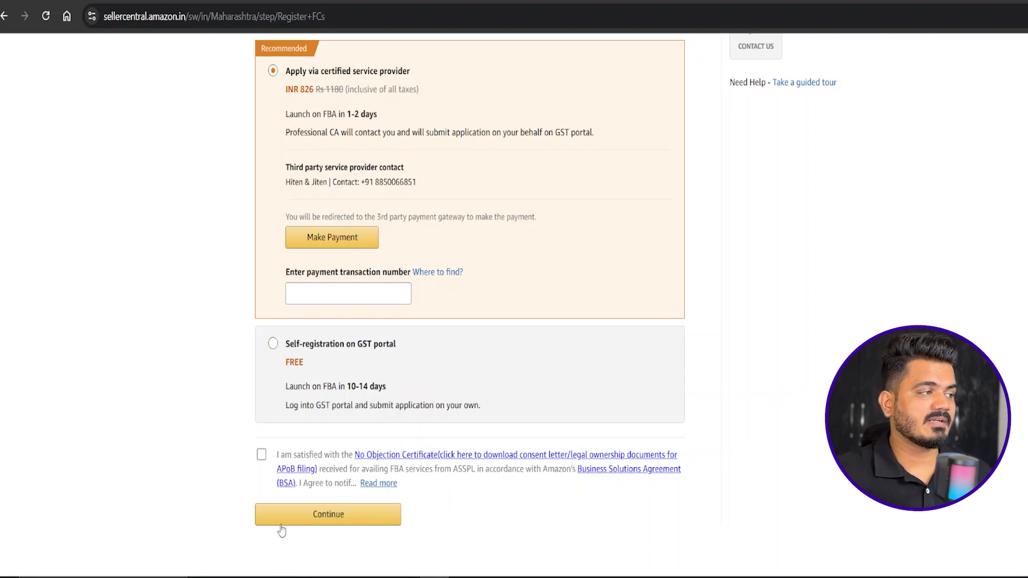
Agree to the No Objection Certificate statement for the FC registration and open the Upload Documents stage.
click(261, 455)
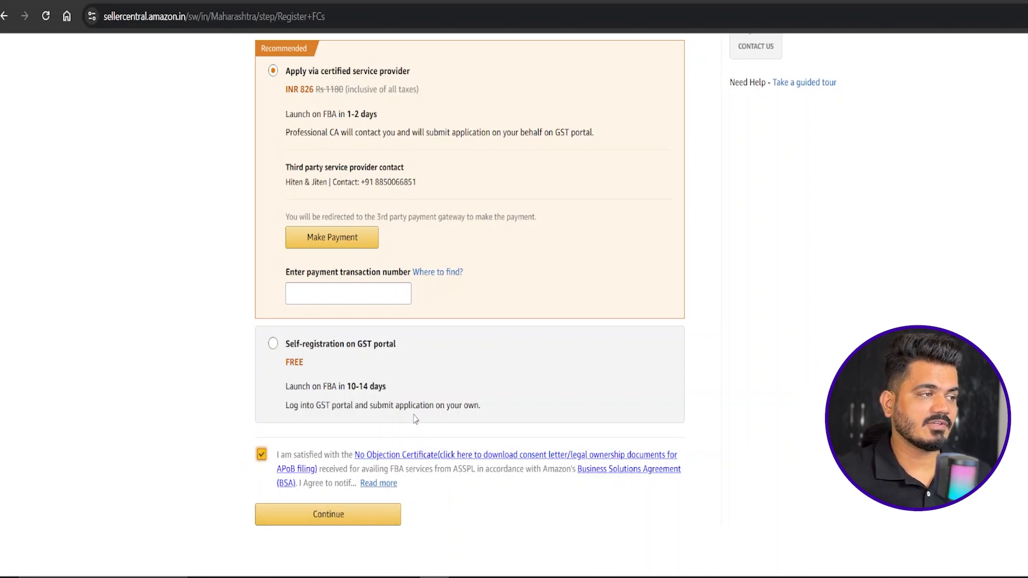
scroll(378, 452, down, 3)
scroll(500, 361, up, 10)
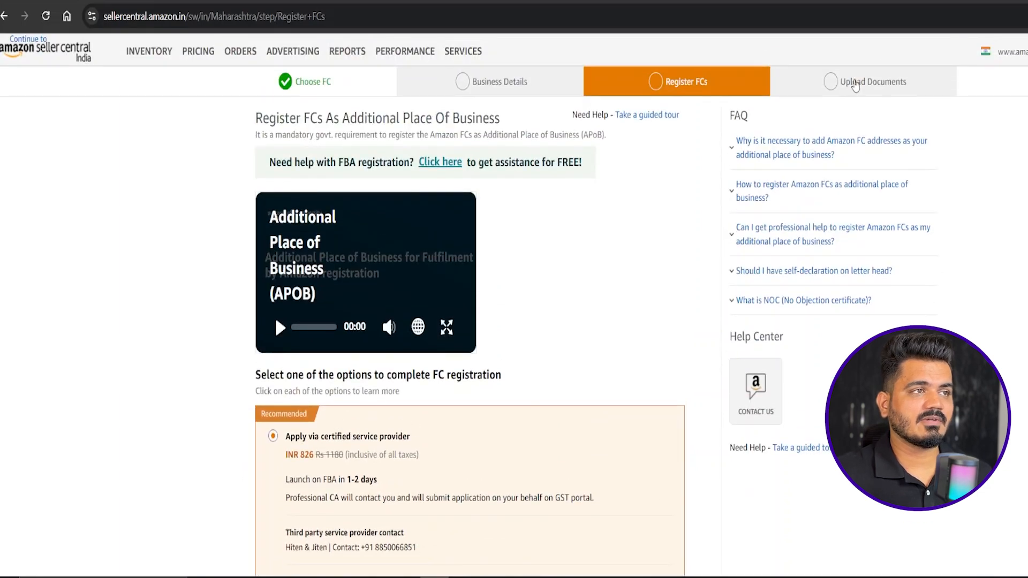
click(858, 85)
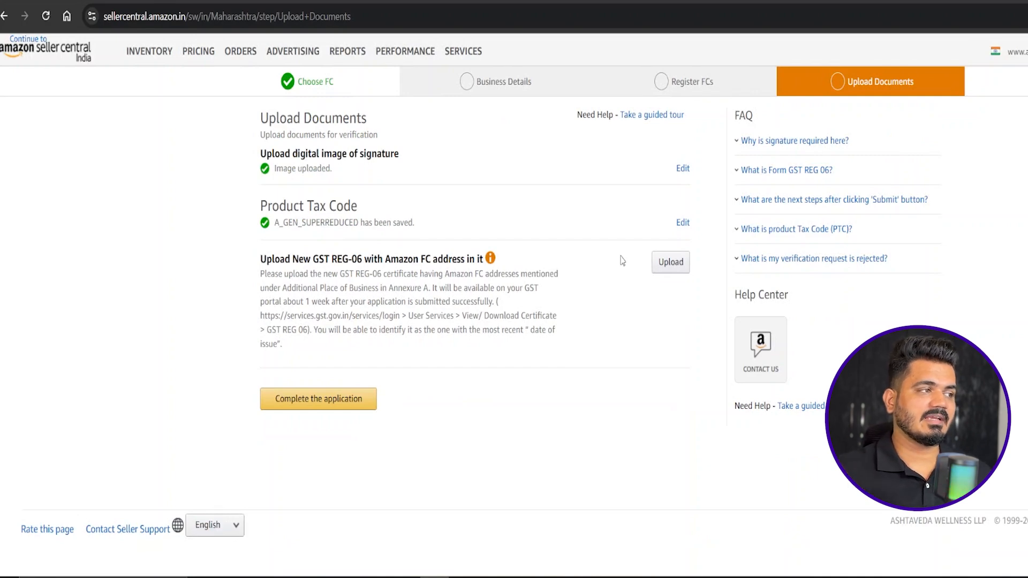
Leave the Maharashtra registration stages and return to the FBA registration dashboard.
mouse_move(154, 57)
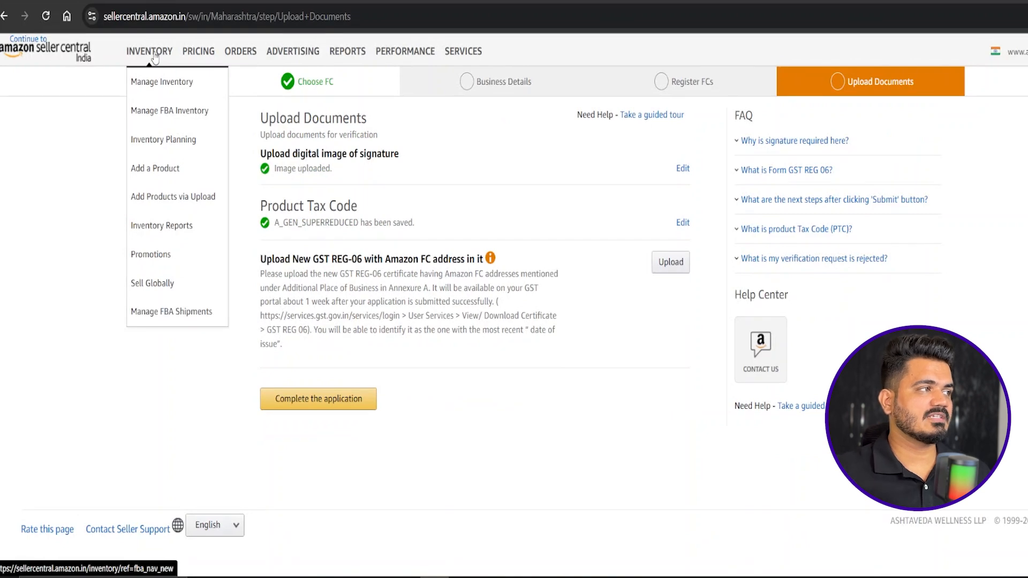
click(297, 90)
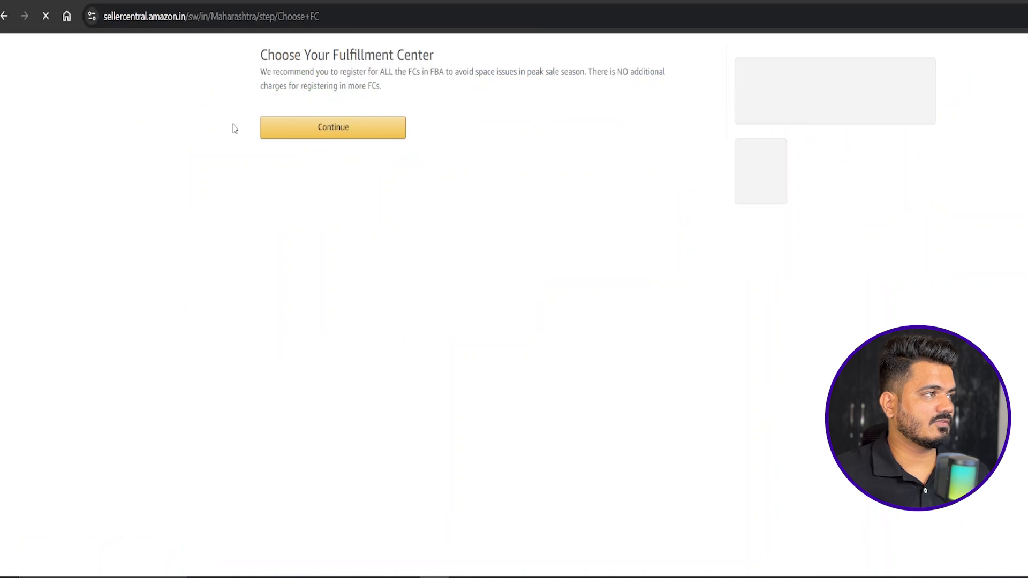
click(4, 13)
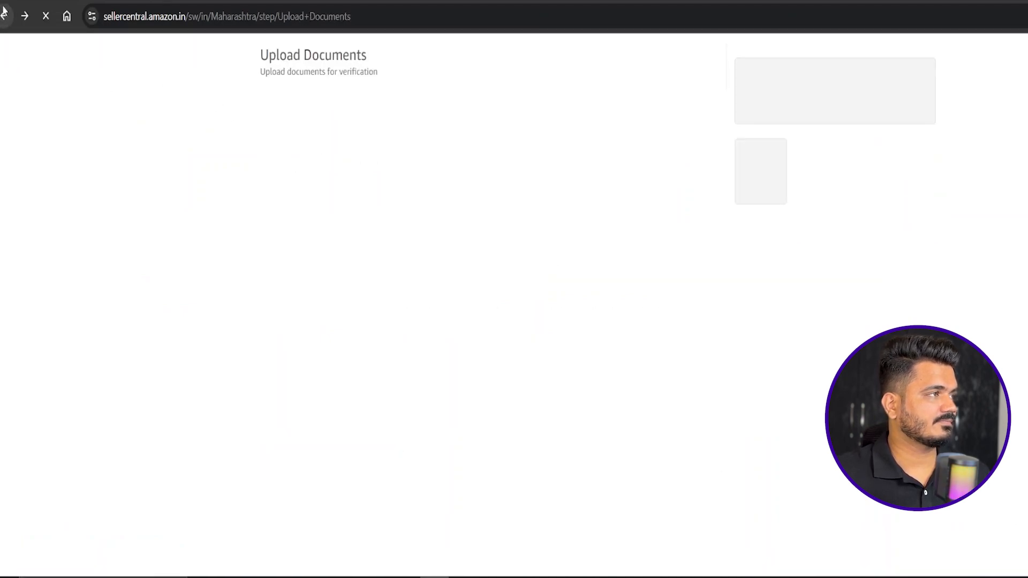
click(3, 11)
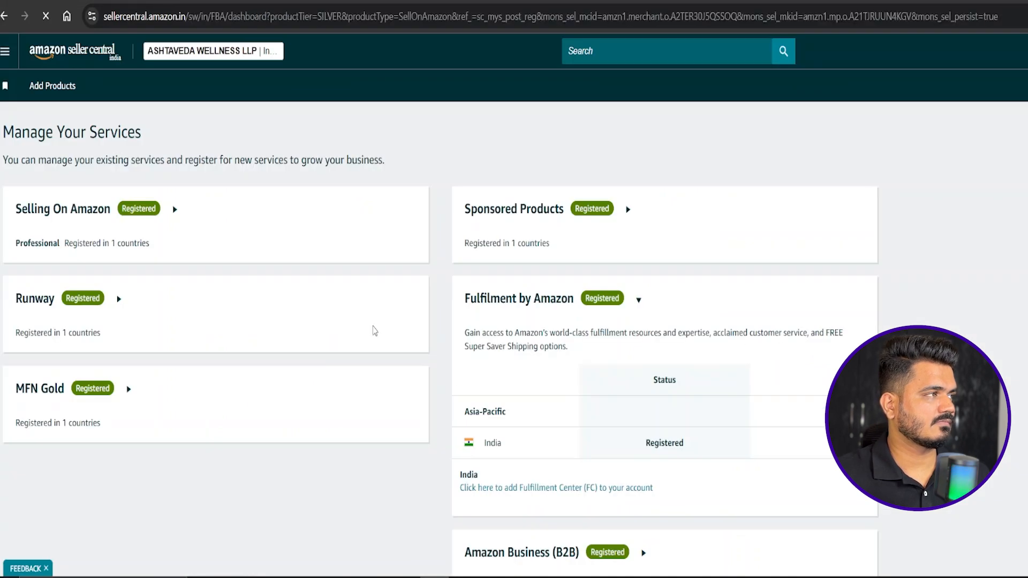
Examine the registration status of the Maharashtra and Uttar Pradesh fulfilment centres, the GST REG-06 notice and the four registration steps.
scroll(402, 266, down, 5)
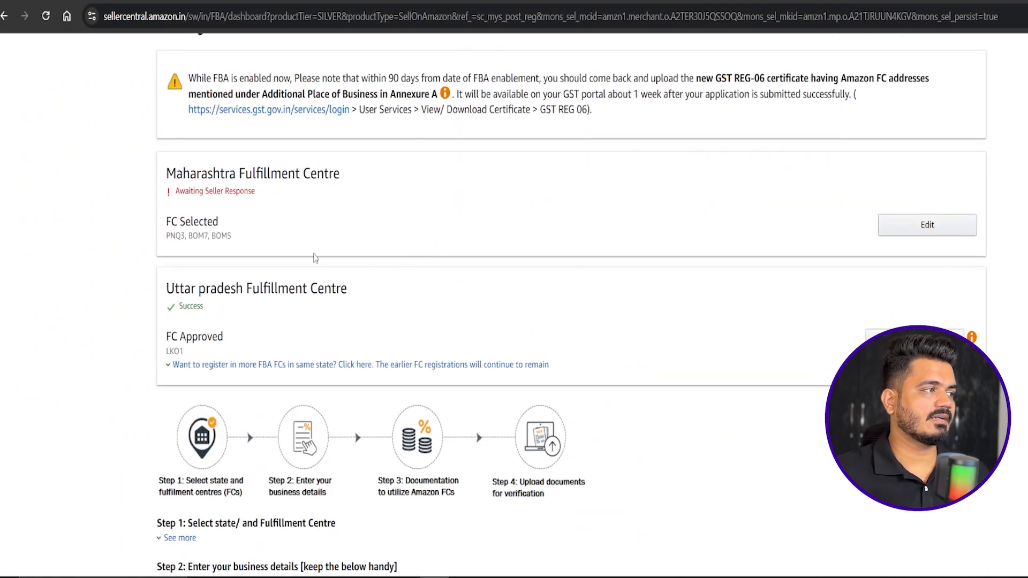
scroll(150, 387, down, 1)
scroll(261, 172, down, 2)
scroll(261, 172, up, 4)
scroll(239, 136, down, 4)
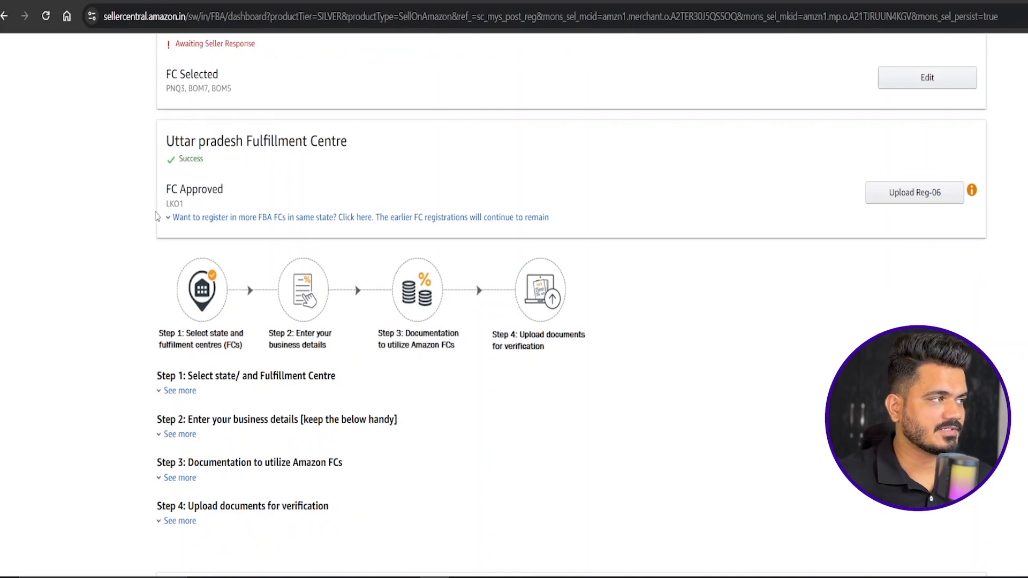
scroll(631, 351, down, 4)
scroll(631, 348, up, 12)
scroll(529, 345, down, 3)
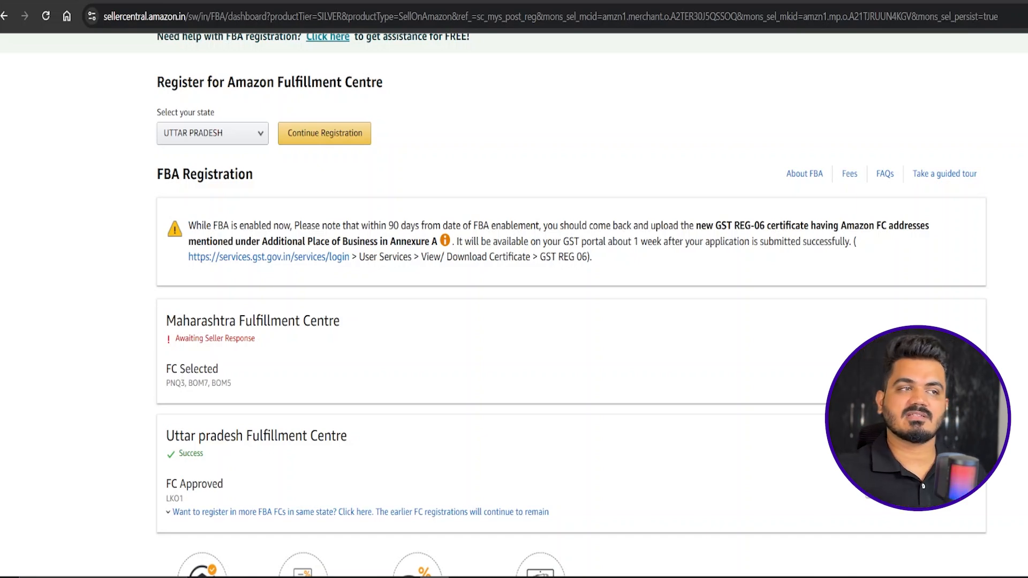
scroll(746, 271, up, 3)
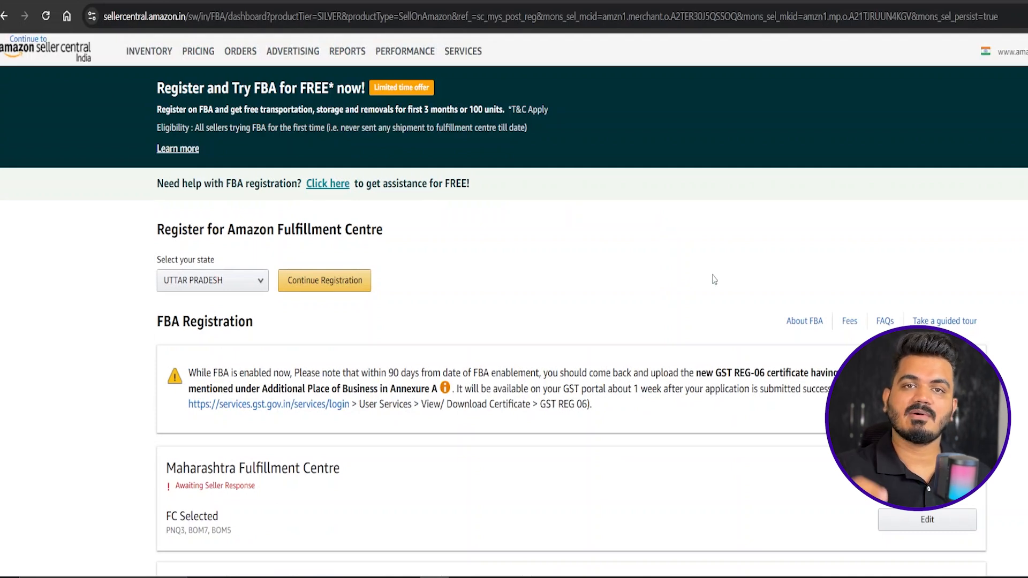
scroll(712, 278, down, 6)
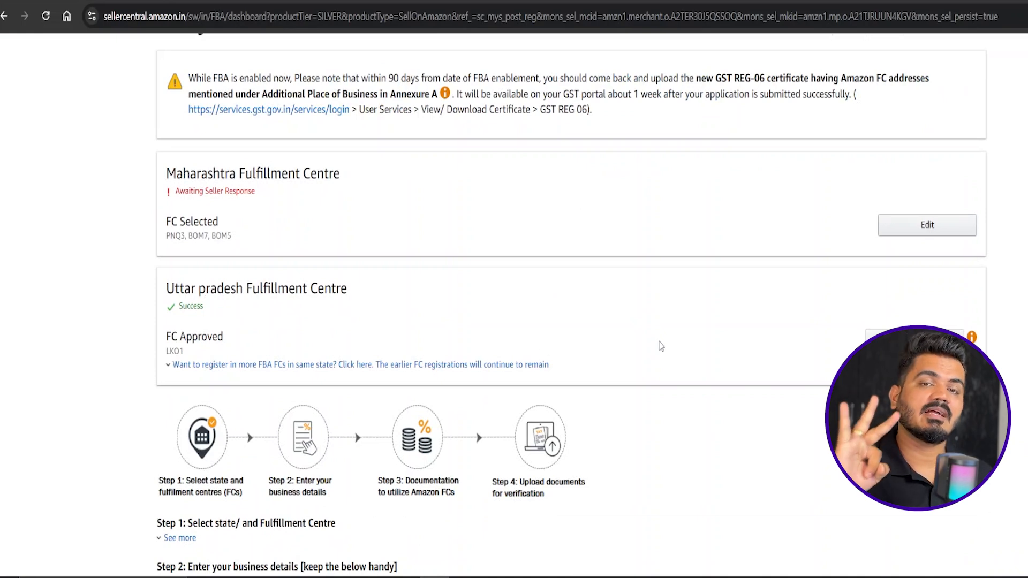
scroll(659, 347, up, 3)
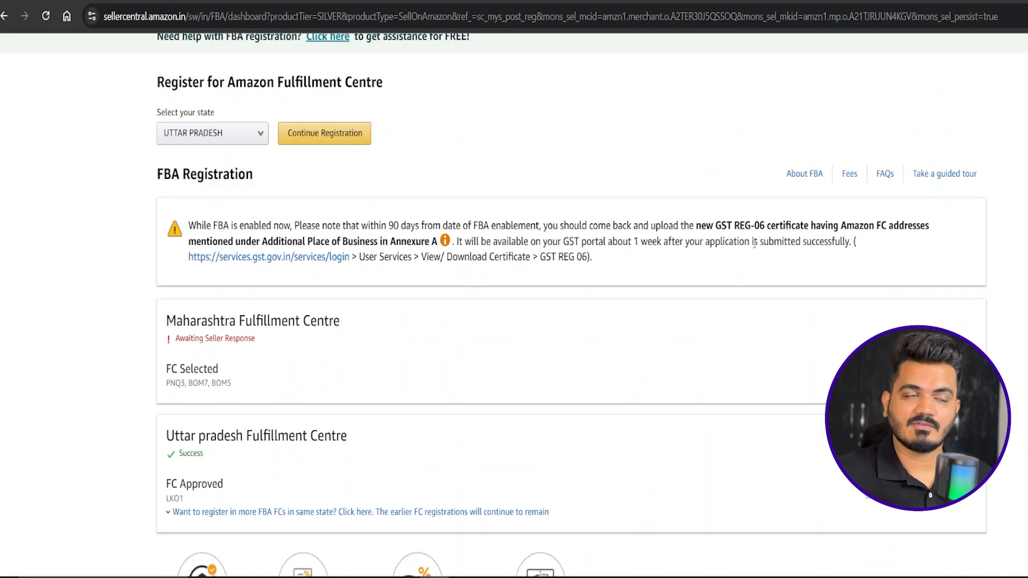
scroll(750, 252, down, 4)
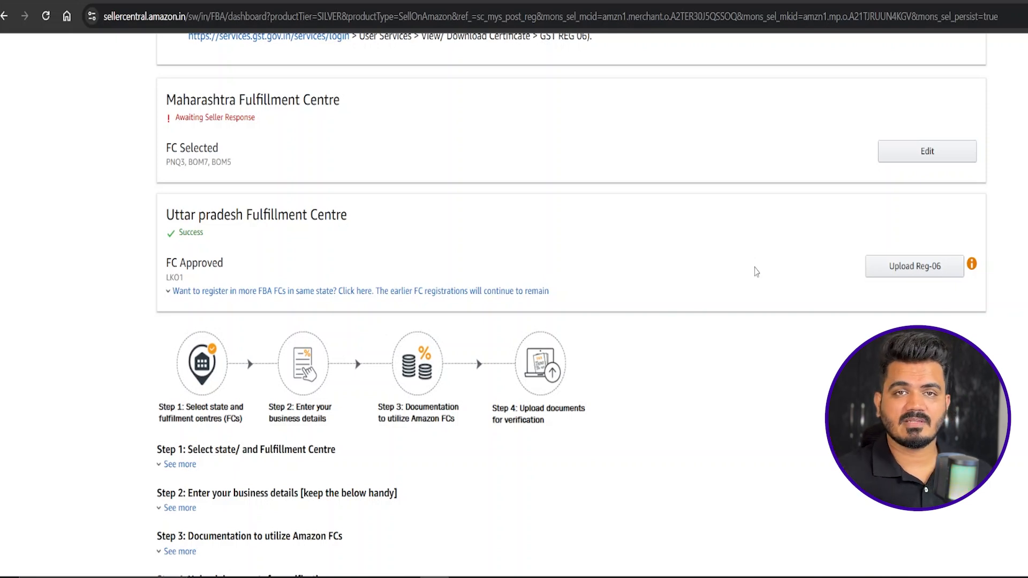
scroll(755, 271, up, 5)
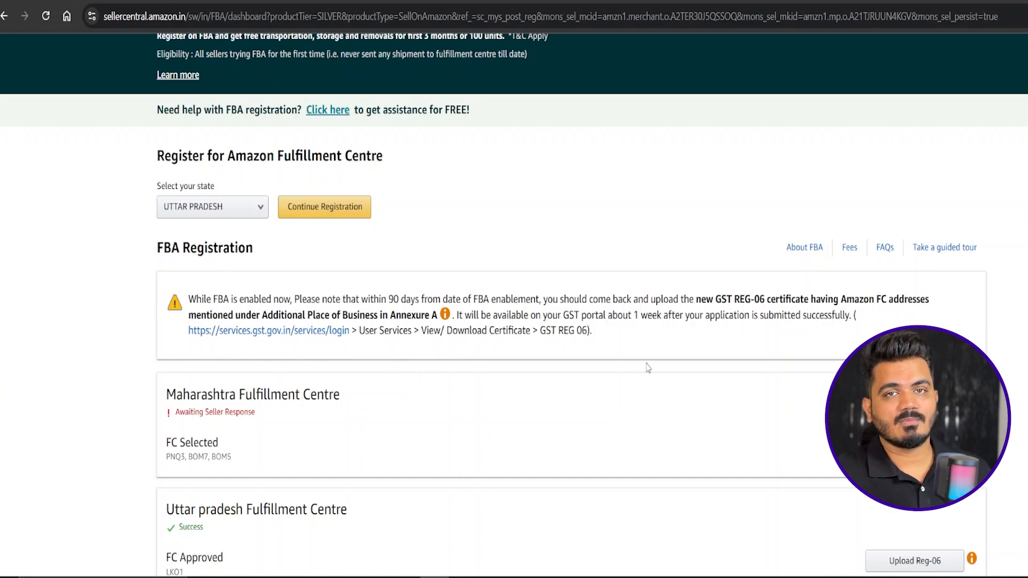
scroll(647, 371, up, 2)
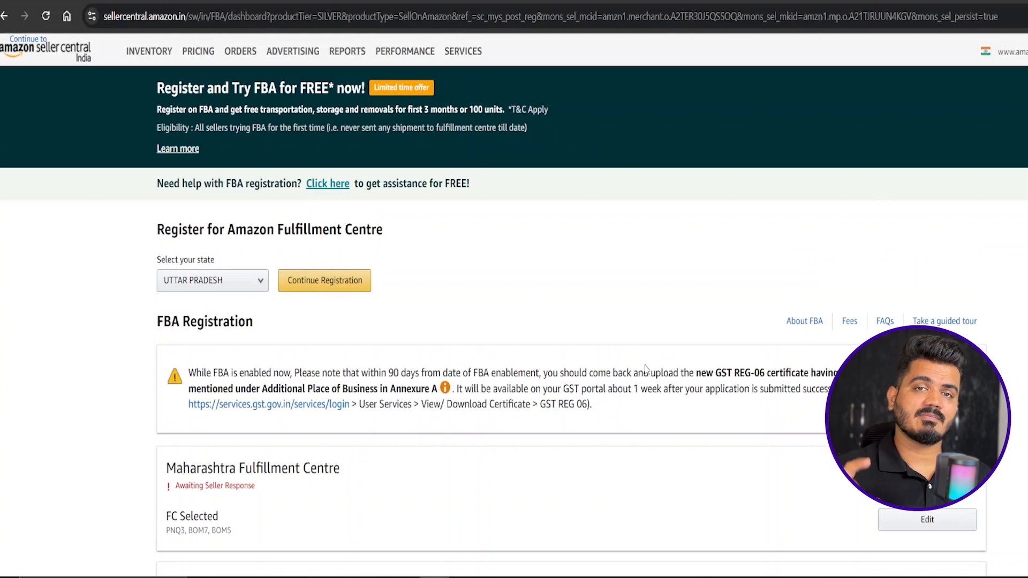